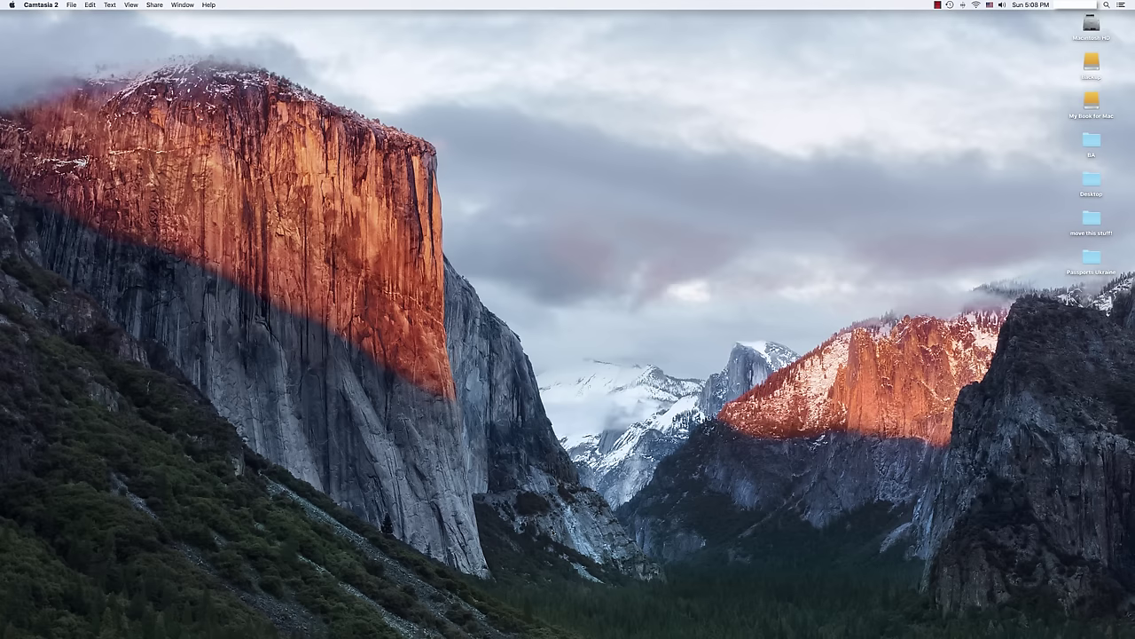
# Launch Photos and view General preferences, confirming the library lives at Home › Pictures › Photos Library.
pyautogui.moveTo(534, 620)
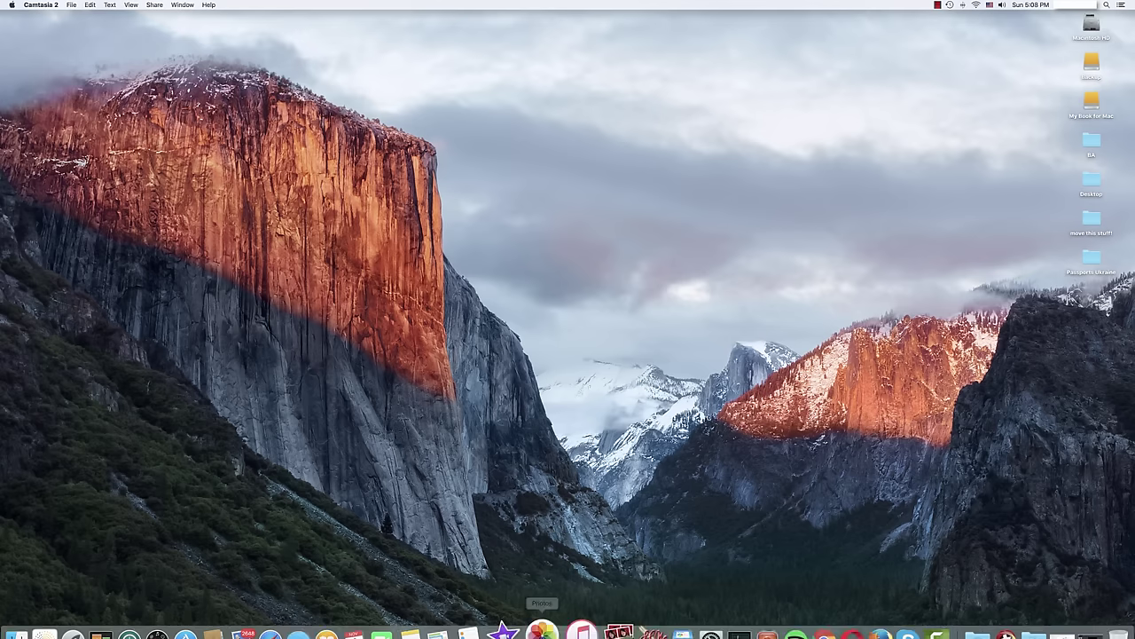
pyautogui.click(554, 630)
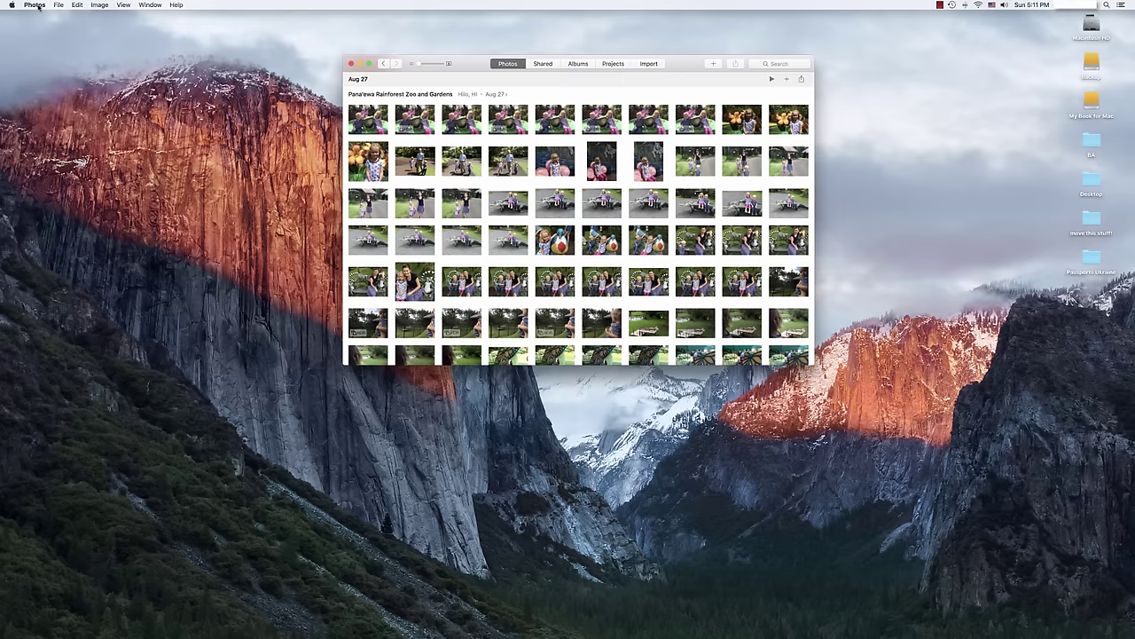
pyautogui.click(36, 6)
pyautogui.click(37, 29)
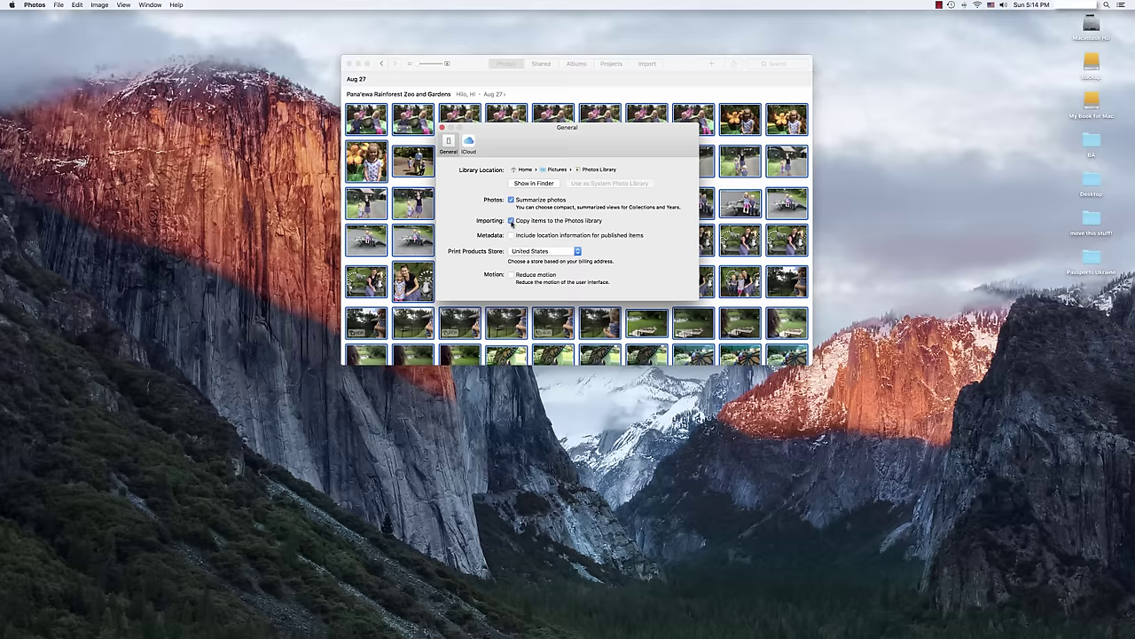
pyautogui.click(443, 128)
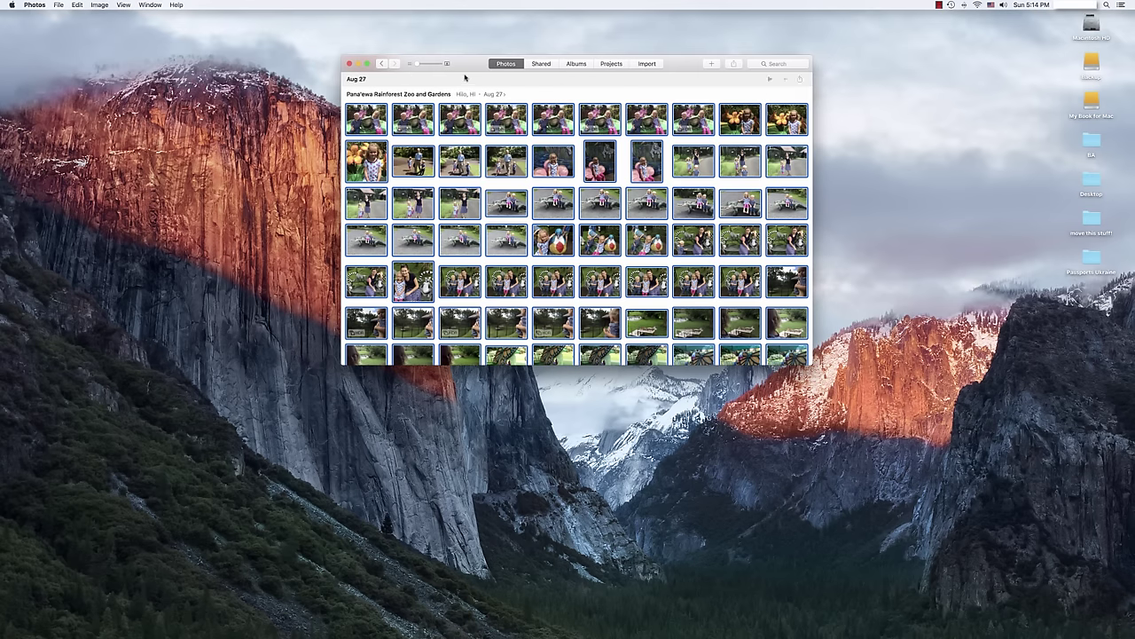
pyautogui.click(78, 5)
pyautogui.click(84, 71)
pyautogui.click(58, 5)
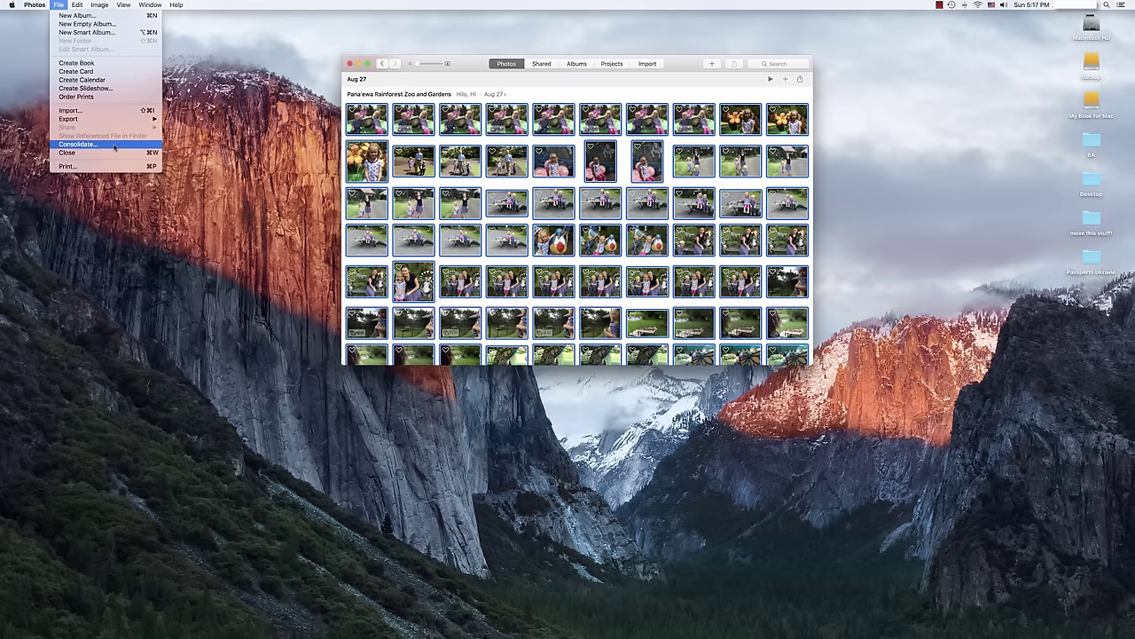
# Reveal the 341.69 GB Photos Library package in the Pictures folder in Finder from Photos preferences.
pyautogui.click(470, 73)
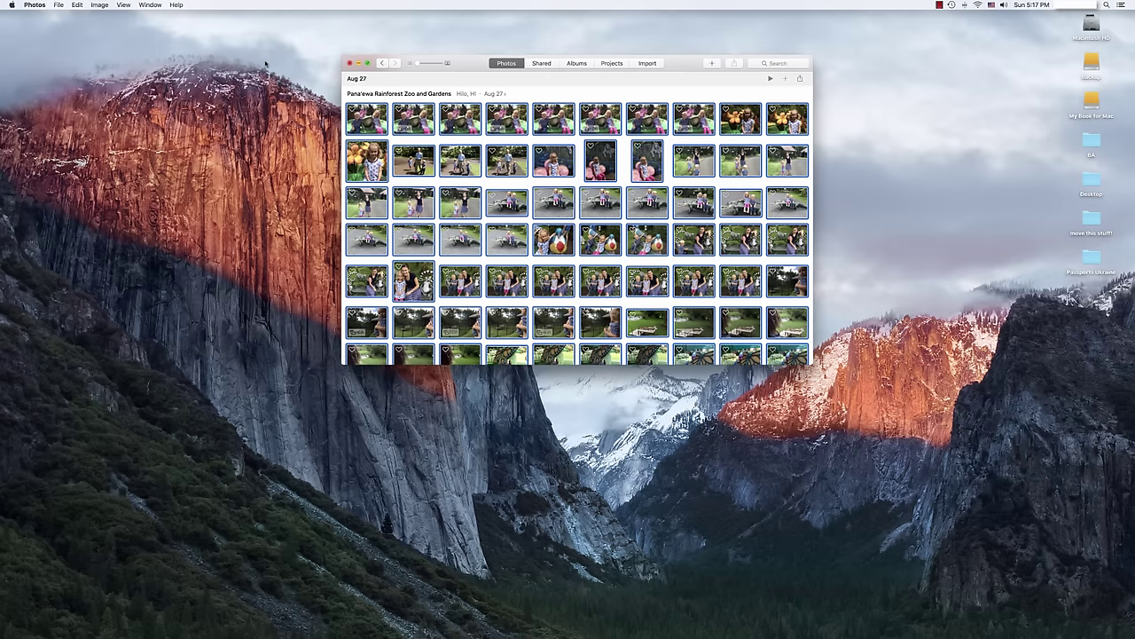
pyautogui.click(34, 5)
pyautogui.click(43, 29)
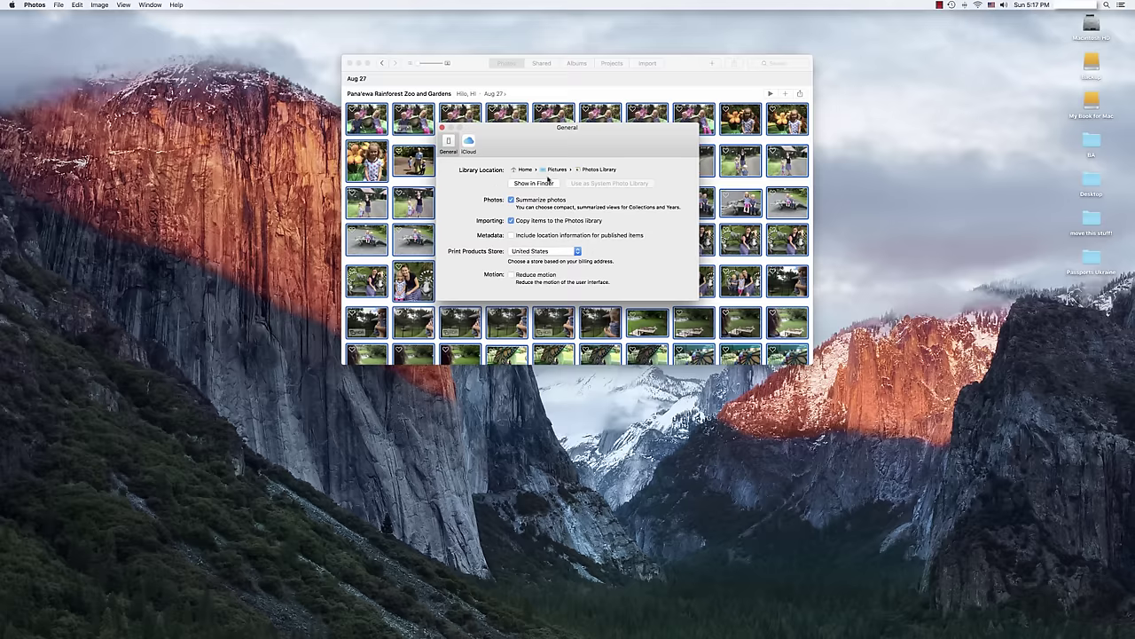
pyautogui.click(547, 181)
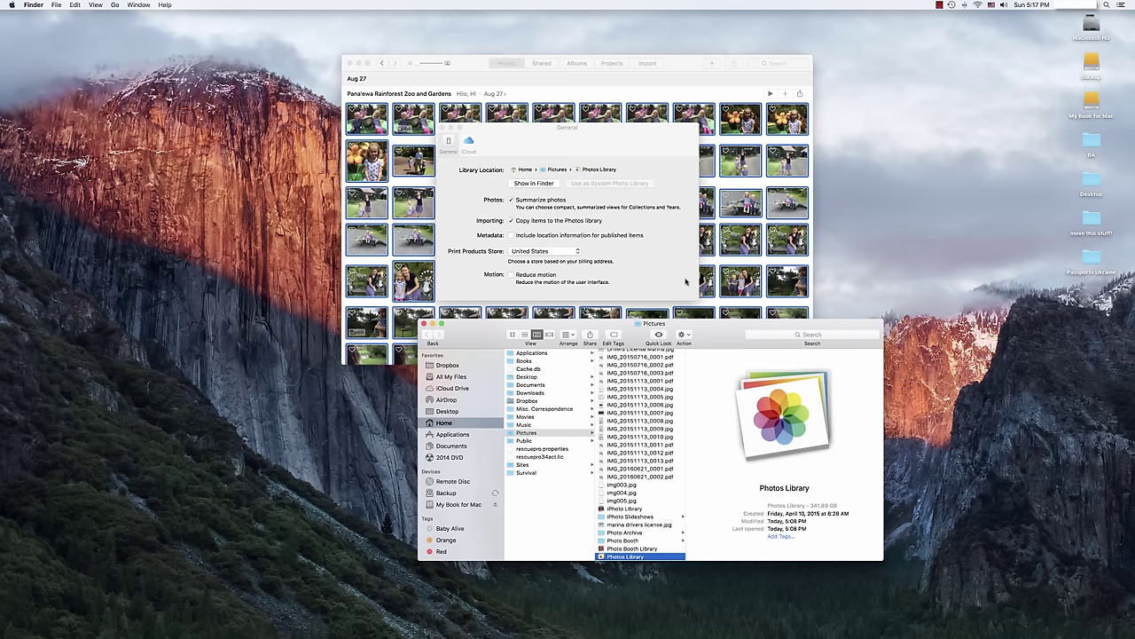
# Start copying Photos Library onto the My Book for Mac drive, then stop the copy.
pyautogui.moveTo(713, 332); pyautogui.dragTo(614, 123)
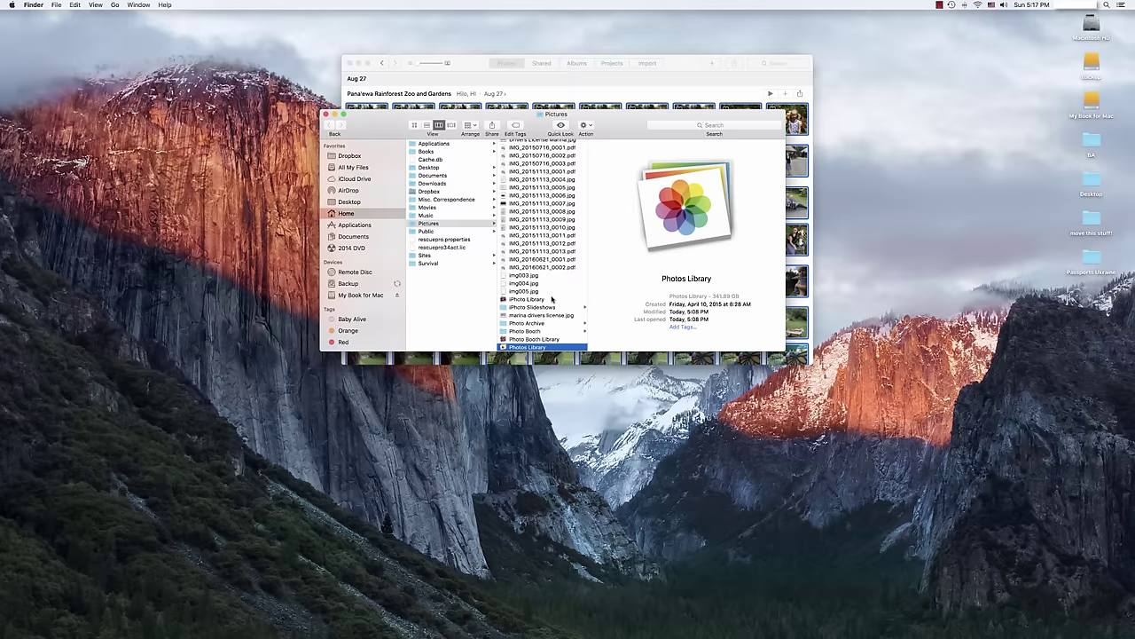
pyautogui.scroll(-2, 550, 300)
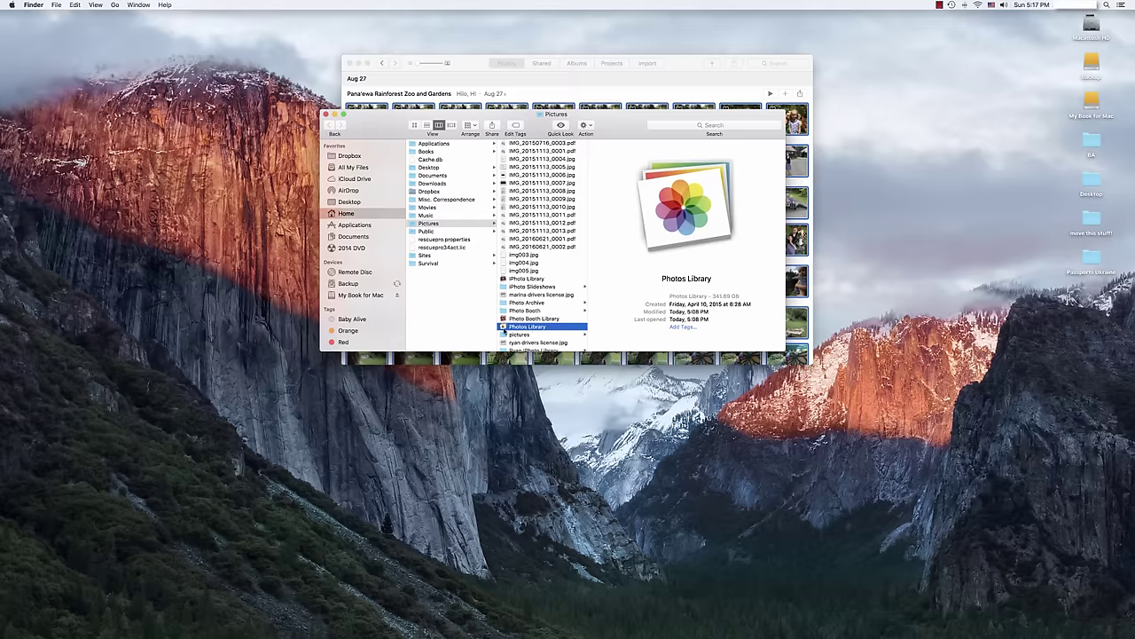
pyautogui.moveTo(502, 327); pyautogui.dragTo(1096, 103)
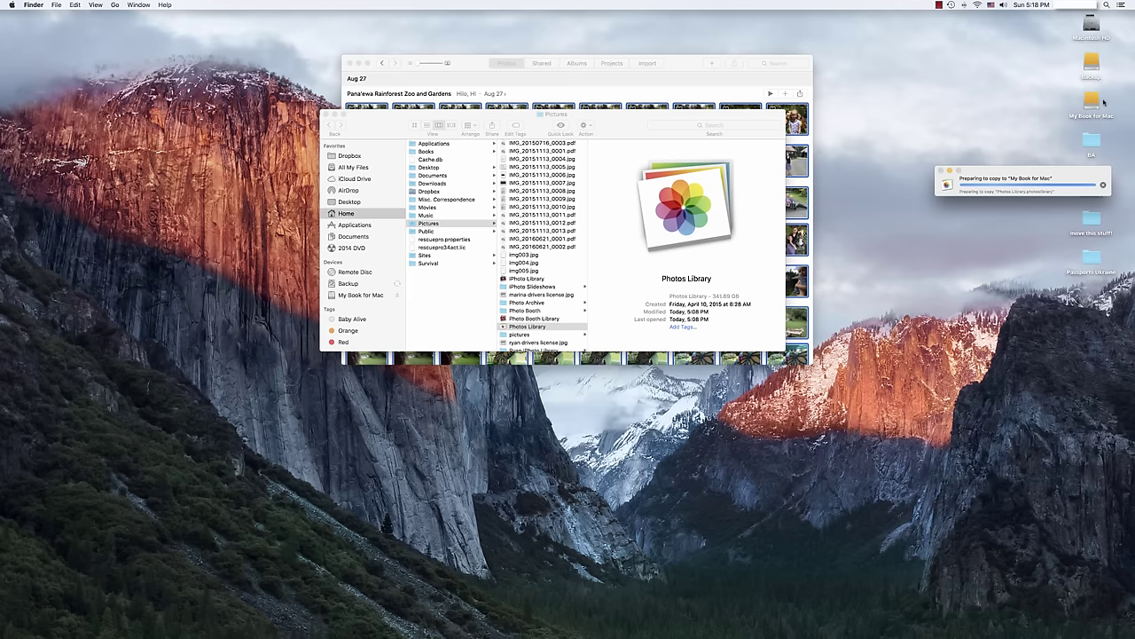
pyautogui.moveTo(1027, 172); pyautogui.dragTo(893, 151)
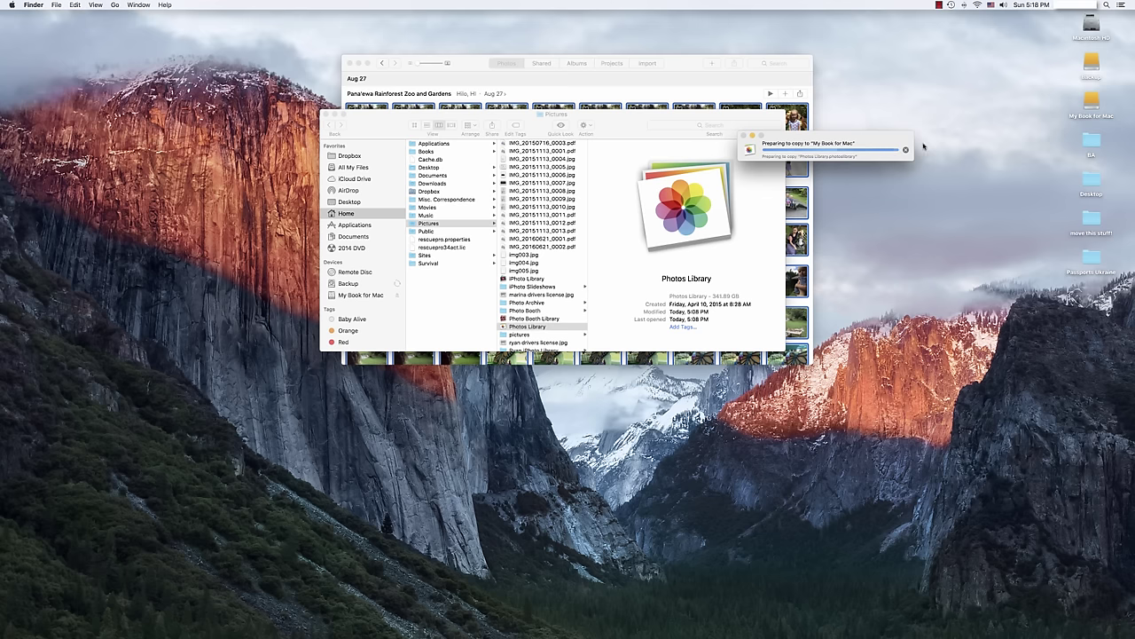
pyautogui.click(905, 150)
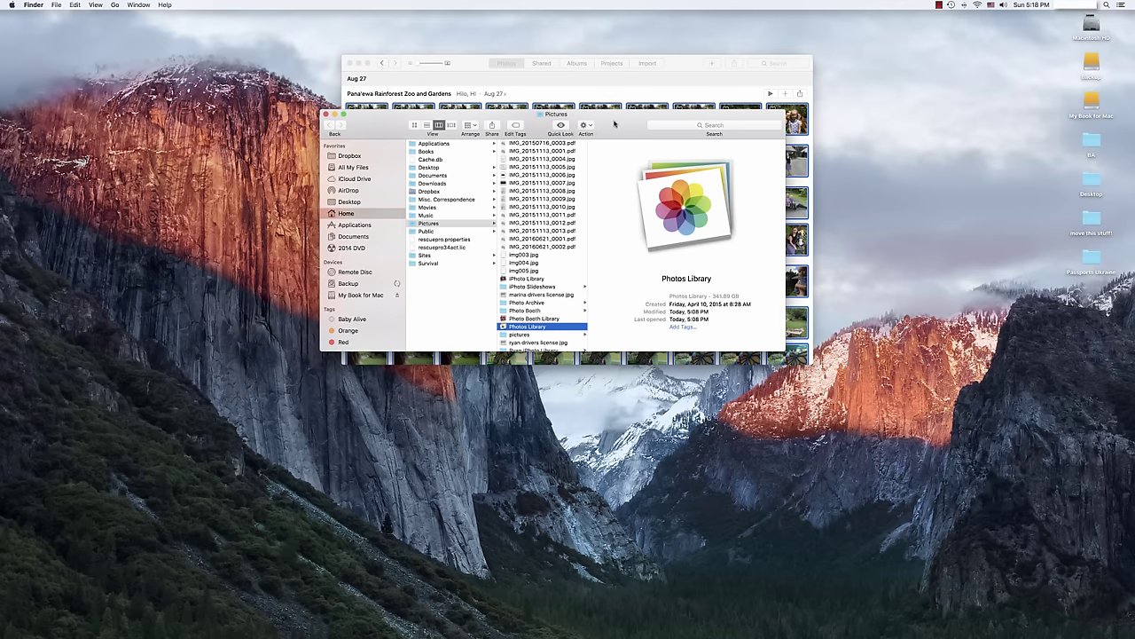
pyautogui.moveTo(391, 130); pyautogui.dragTo(436, 133)
# Close the Pictures Finder window, Photos preferences and the Photos main window.
pyautogui.click(371, 117)
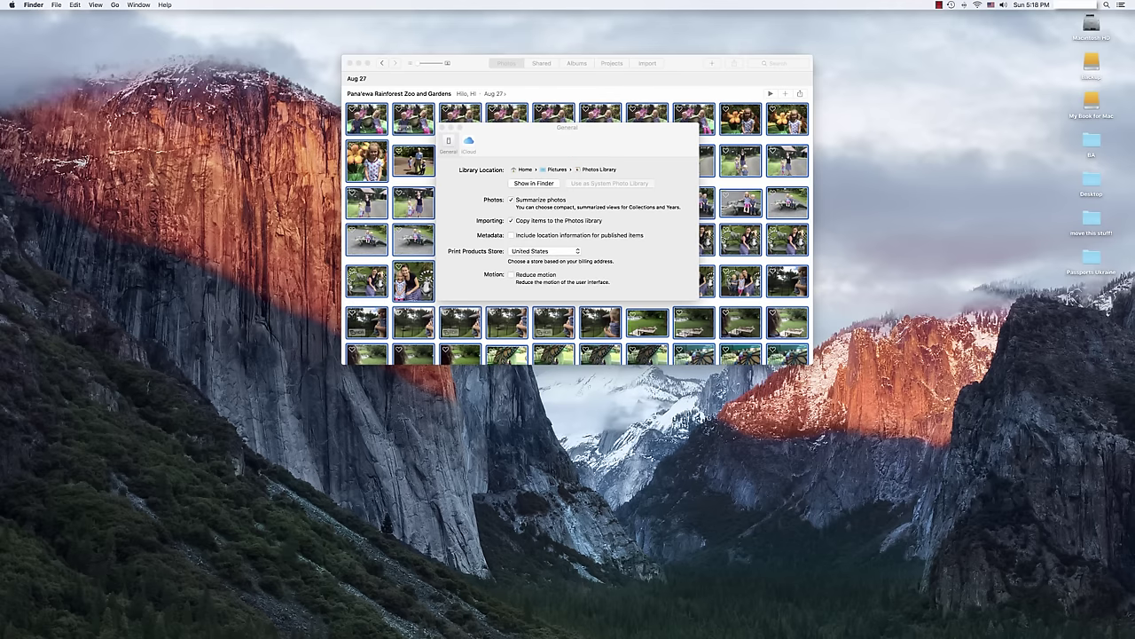
pyautogui.click(441, 127)
pyautogui.click(350, 63)
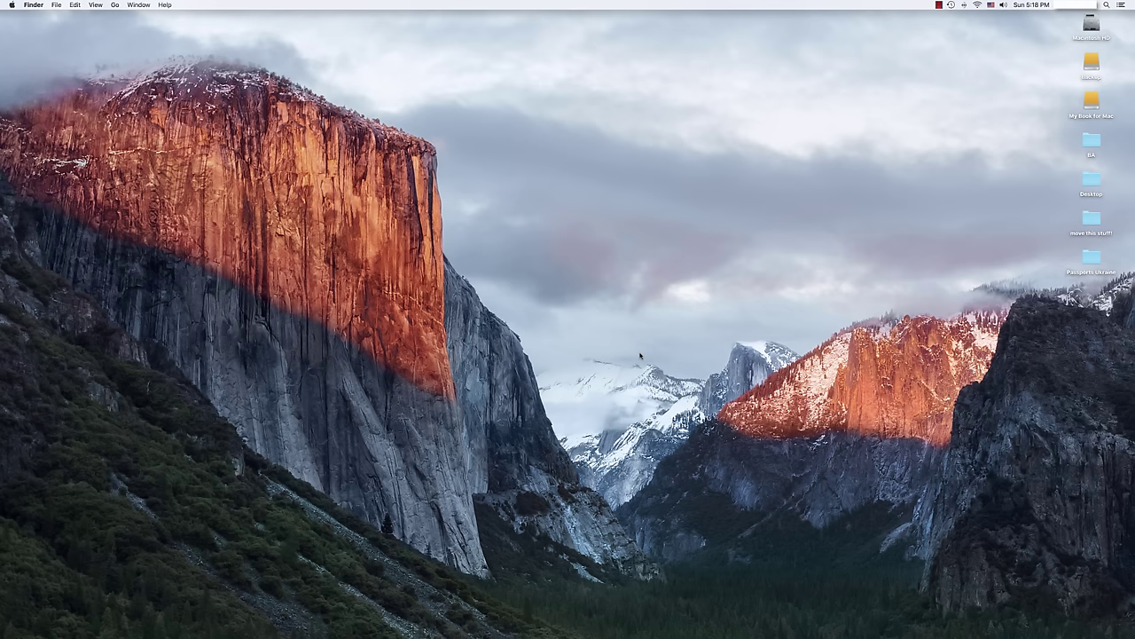
# Relaunch Photos into Choose Library, select the My Book for Mac library, then close the chooser.
pyautogui.moveTo(476, 632)
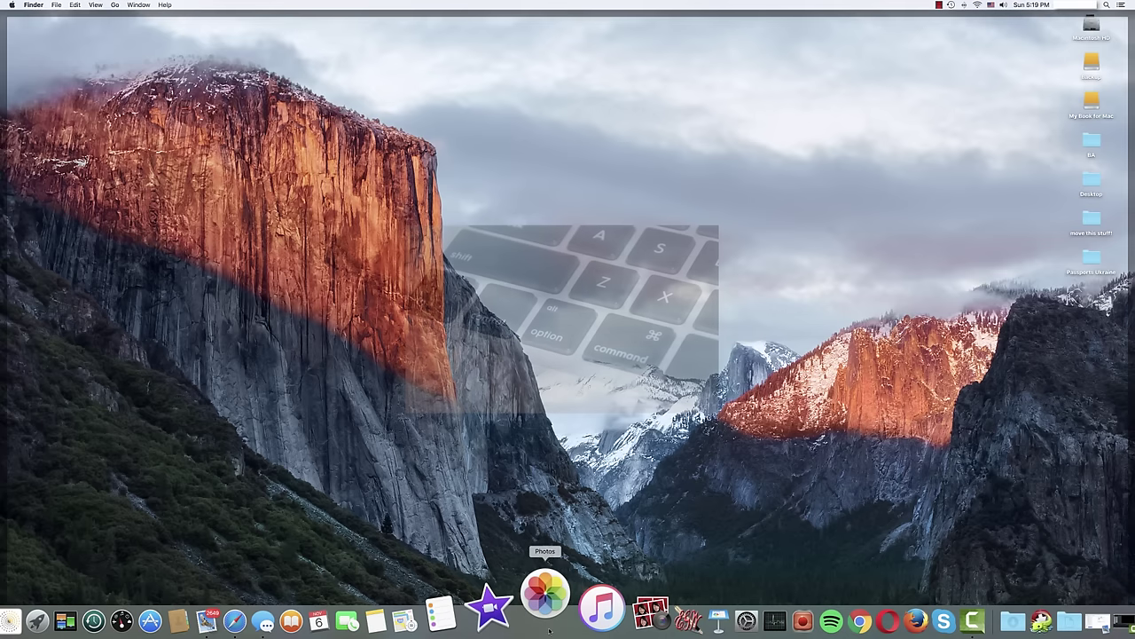
pyautogui.click(549, 629)
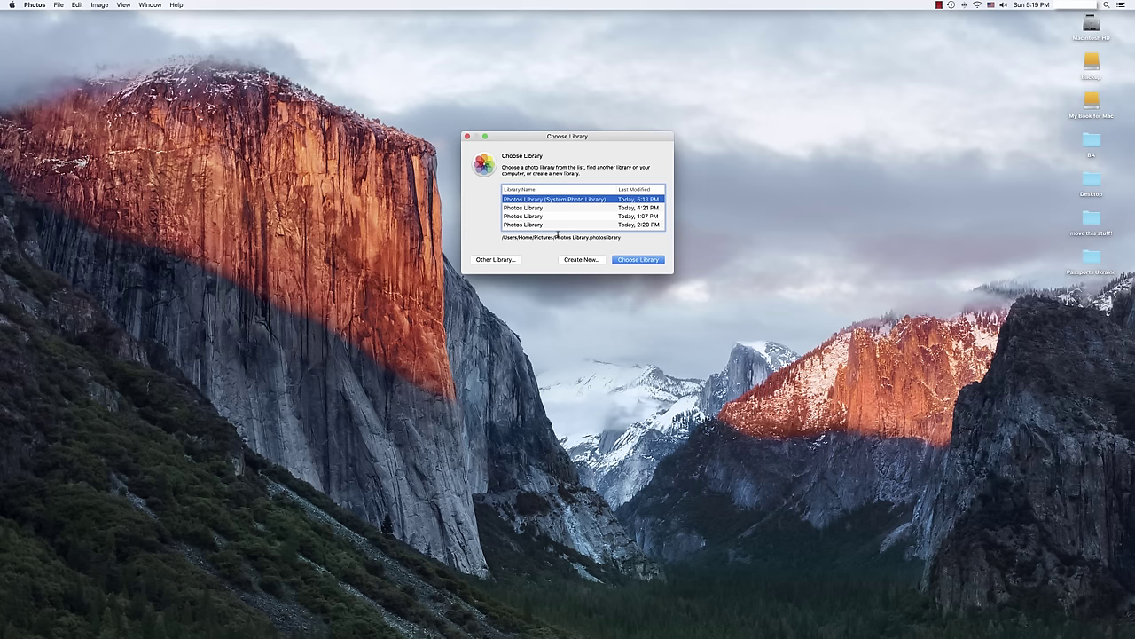
pyautogui.press('Down')
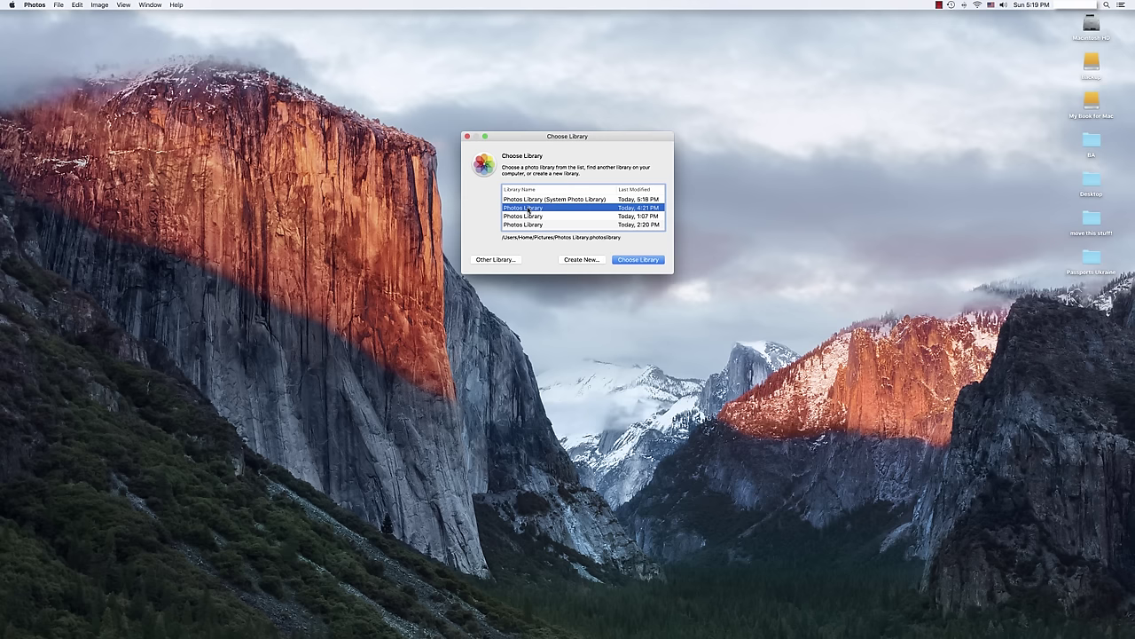
pyautogui.click(529, 218)
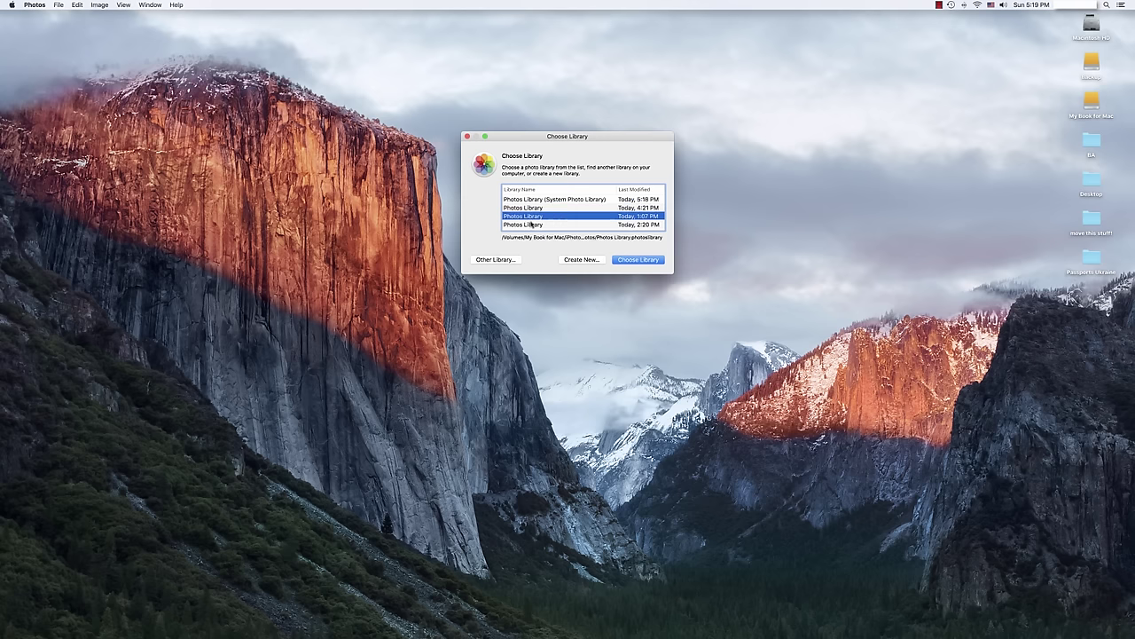
pyautogui.click(532, 224)
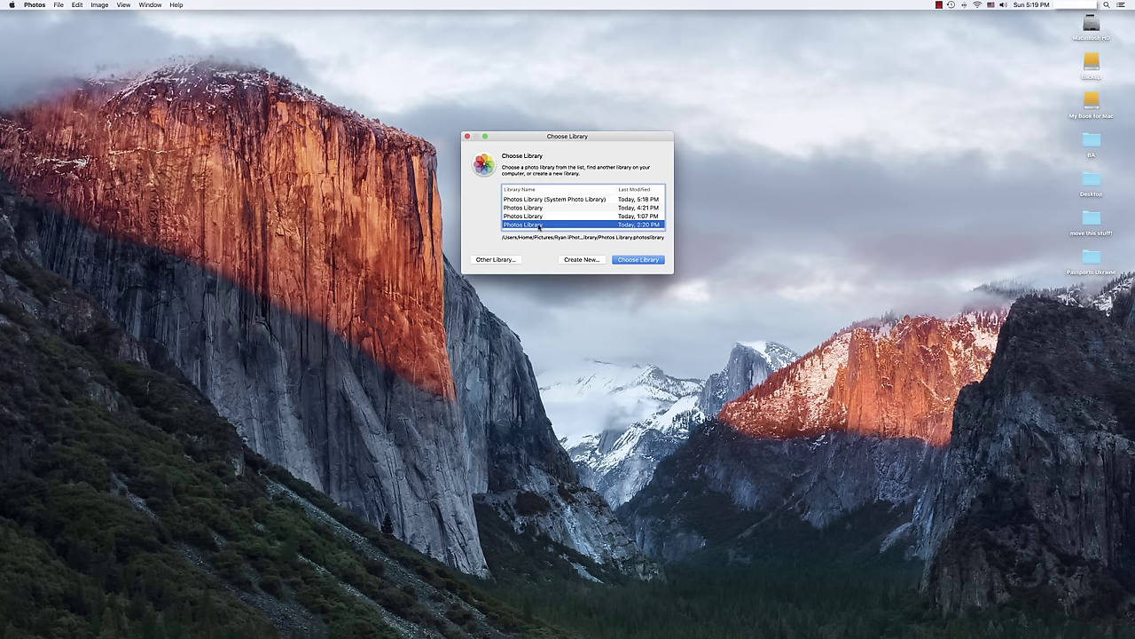
pyautogui.click(539, 216)
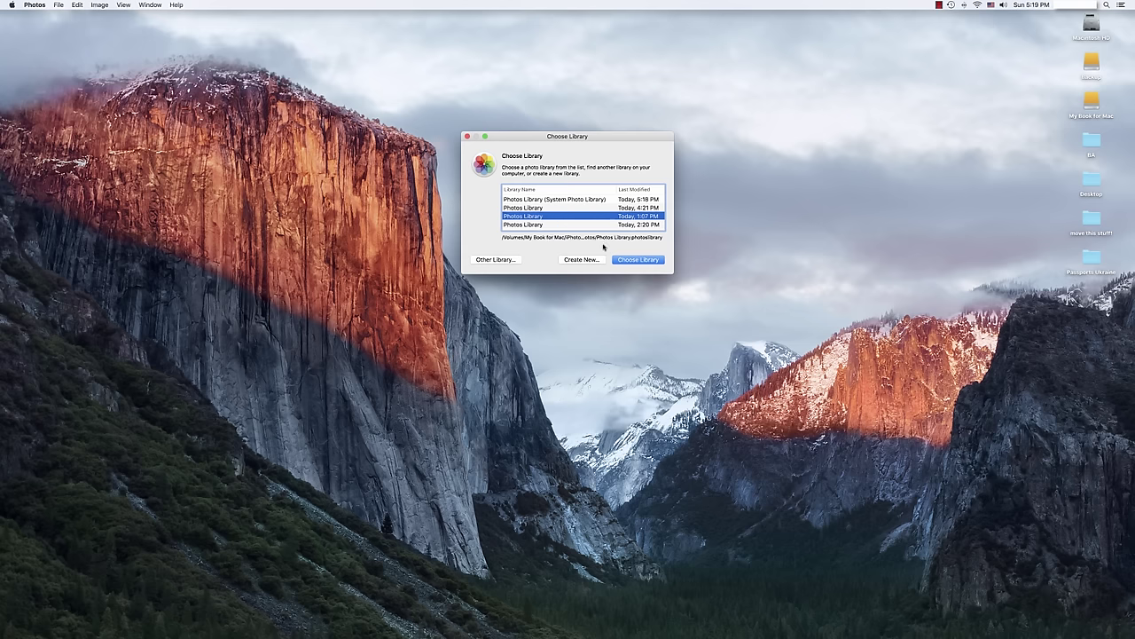
pyautogui.click(468, 135)
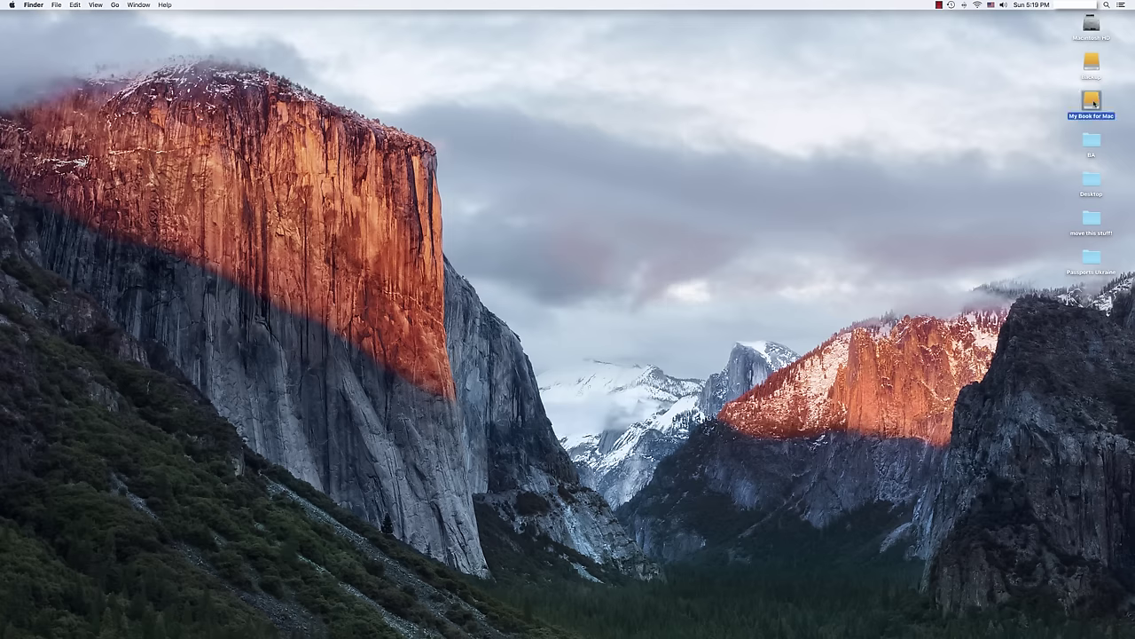
# Open Photos Library from My Book for Mac › iPhoto Libraries › Ryan Photos, then close the drive's window.
pyautogui.doubleClick(1092, 102)
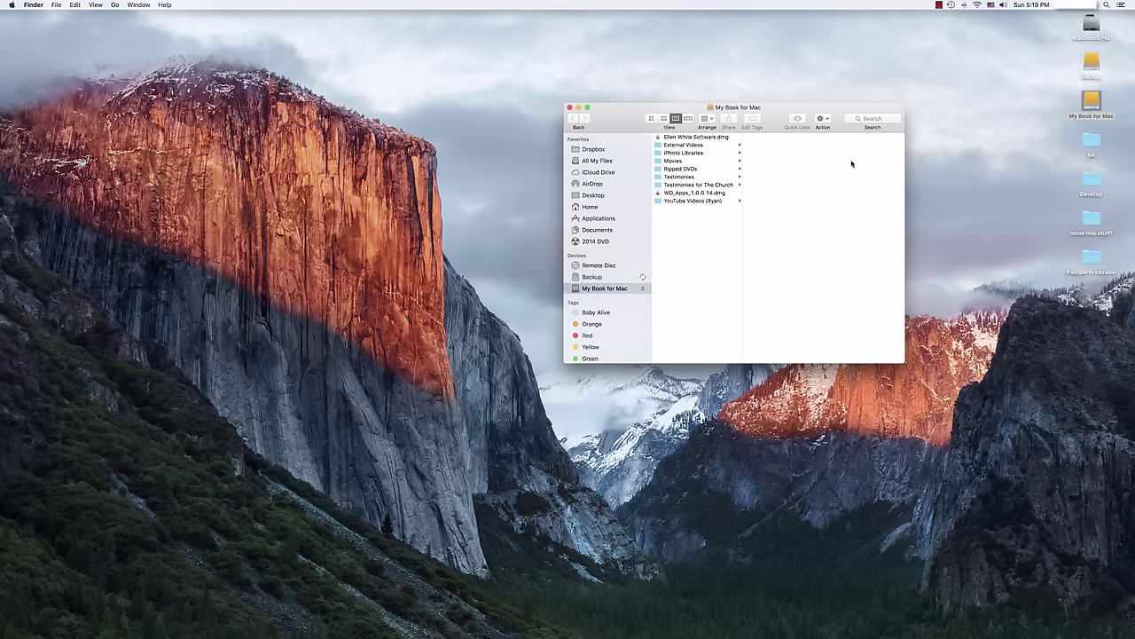
pyautogui.click(681, 154)
pyautogui.click(762, 145)
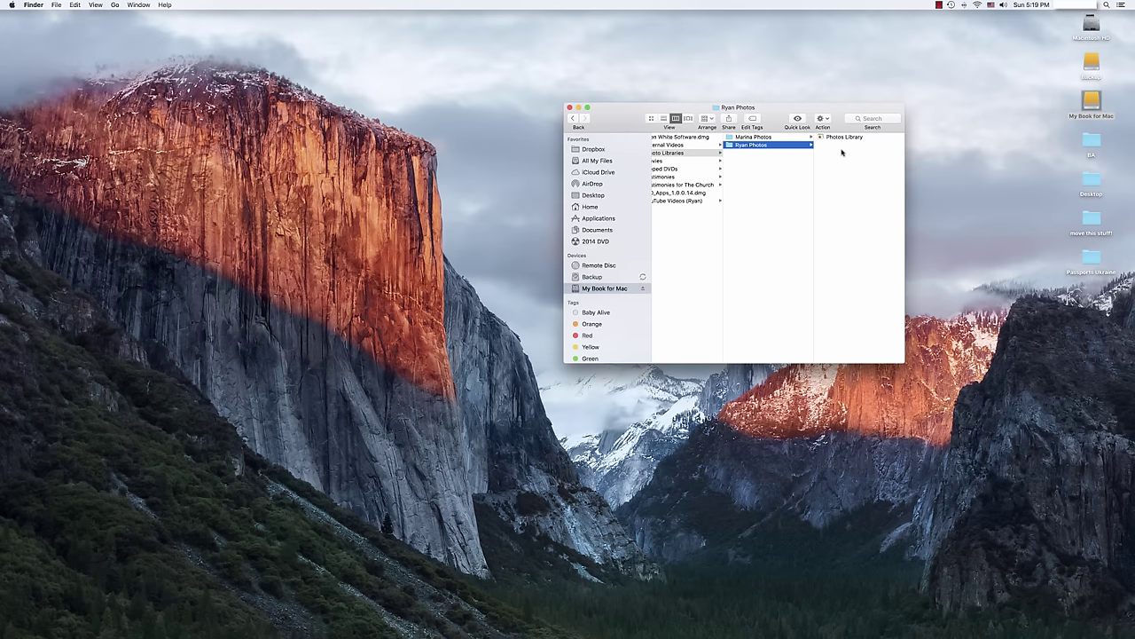
pyautogui.click(843, 140)
pyautogui.doubleClick(840, 139)
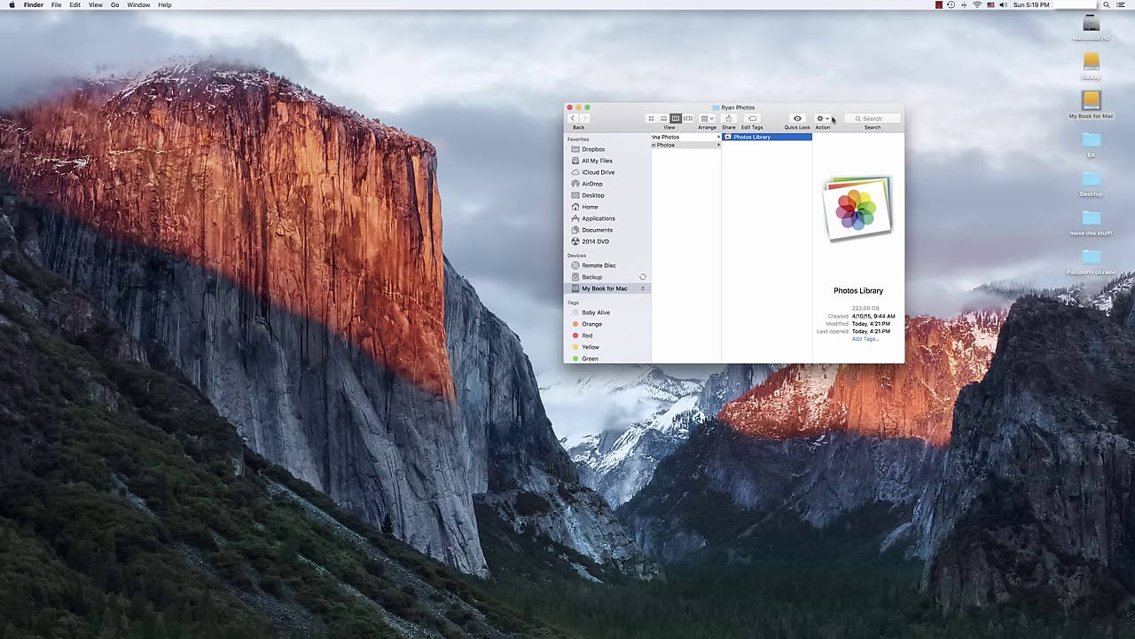
pyautogui.click(836, 111)
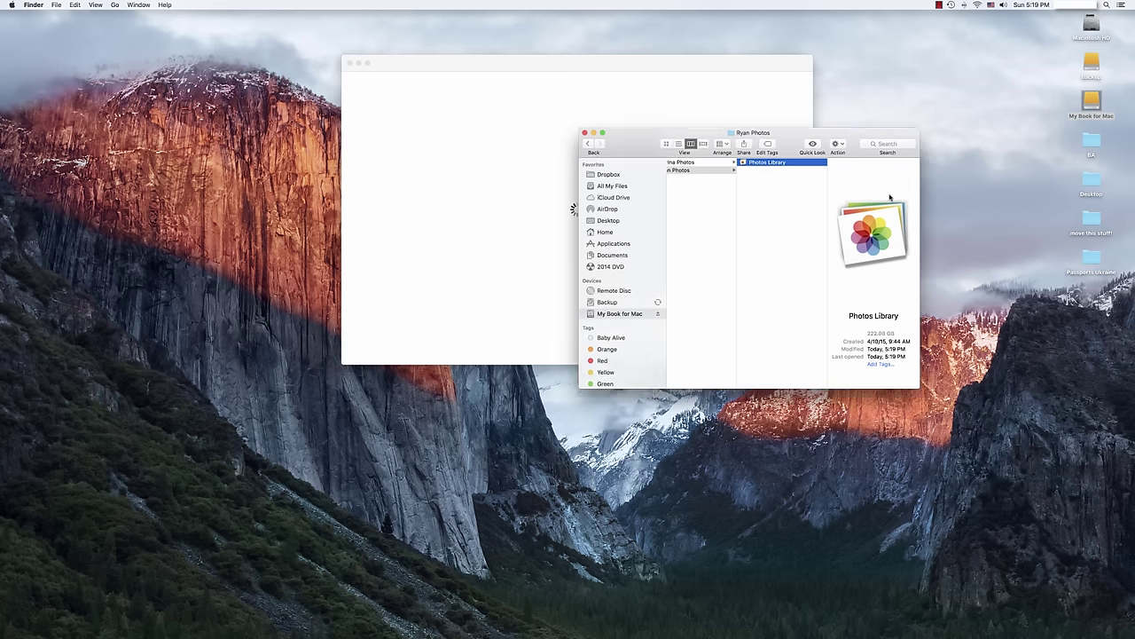
pyautogui.moveTo(585, 136); pyautogui.dragTo(779, 343)
pyautogui.click(772, 344)
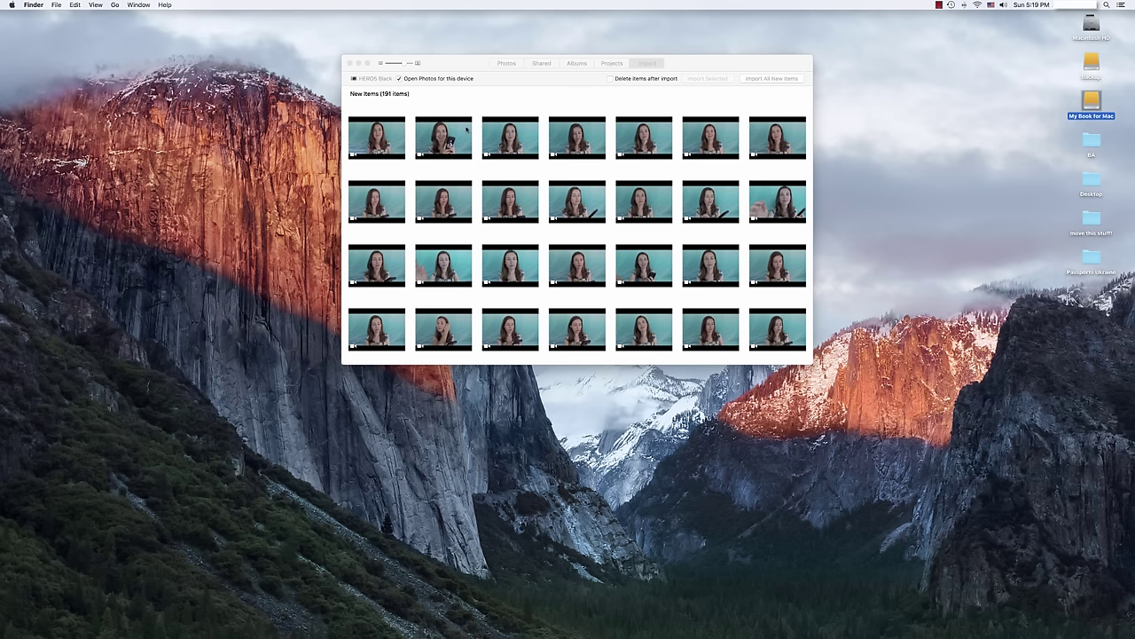
# Switch Photos from the import view to the library's photos and minimize its window.
pyautogui.click(510, 63)
pyautogui.moveTo(361, 64); pyautogui.dragTo(381, 193)
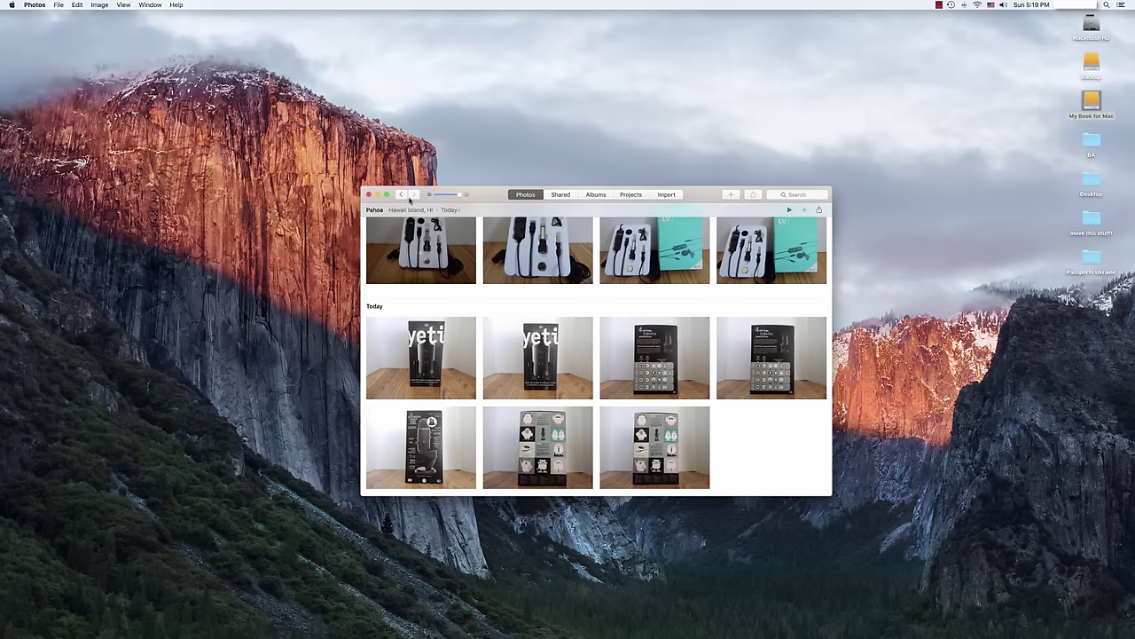
pyautogui.click(379, 195)
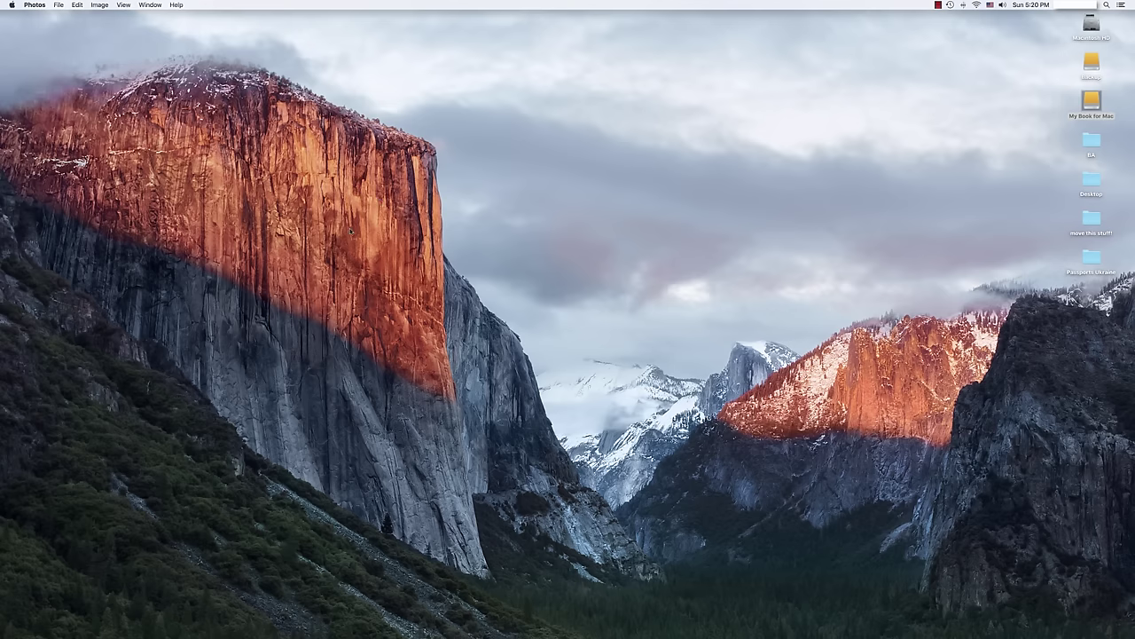
# Show the home Pictures folder in Finder, listing Photos Library, iPhoto Library and Photo Booth Library.
pyautogui.moveTo(476, 632)
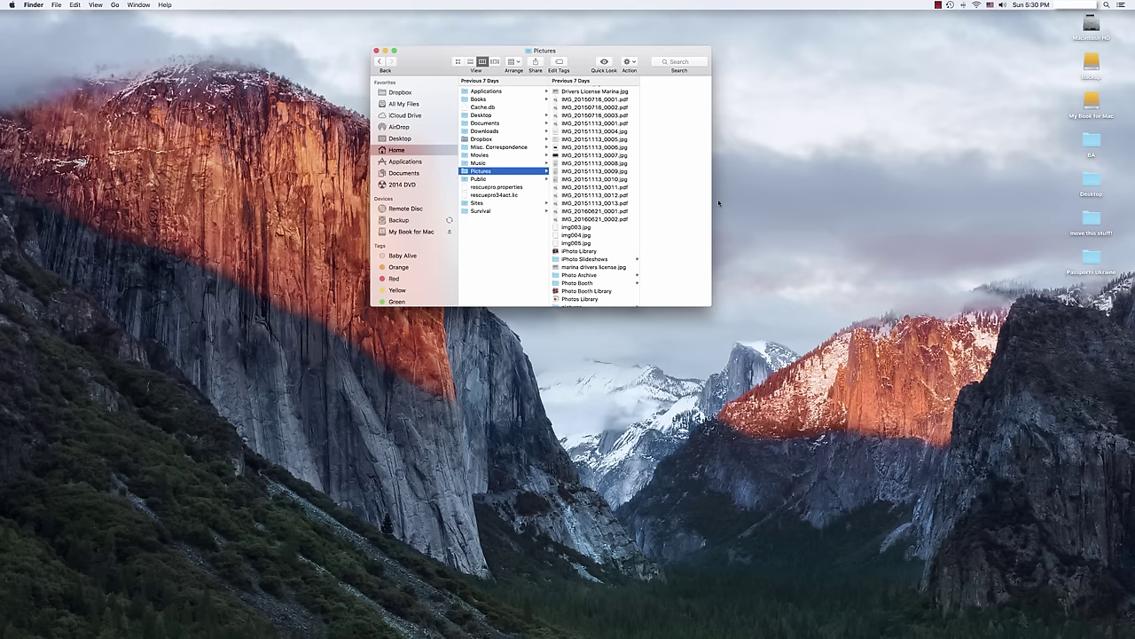
# Drag the old Photos Library from Pictures onto the Dock Trash.
pyautogui.scroll(-3, 592, 239)
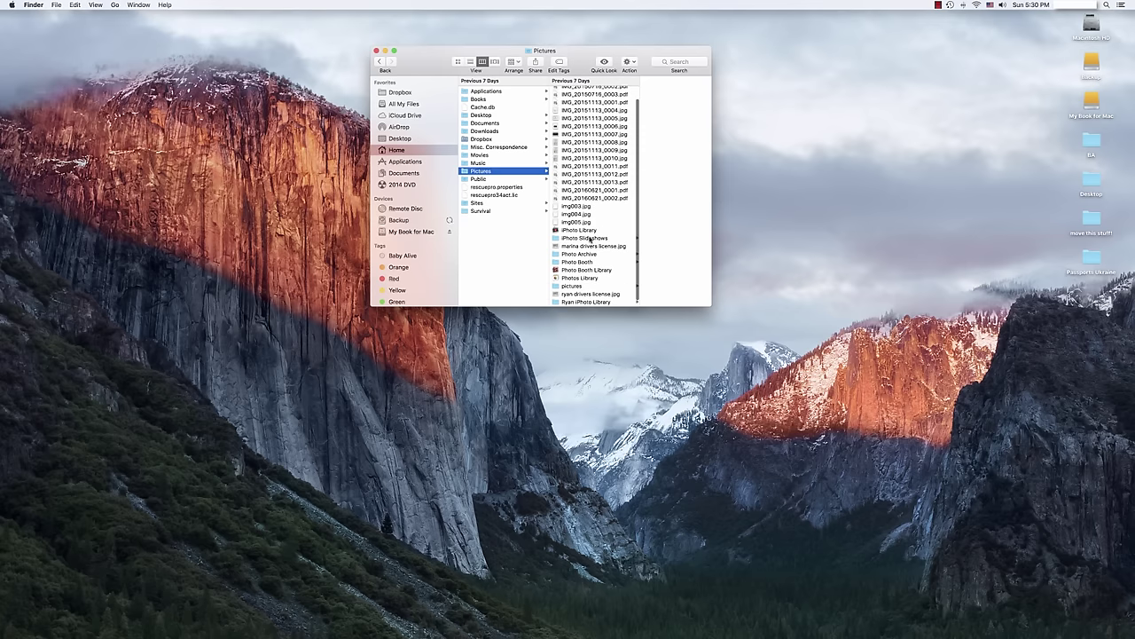
pyautogui.click(590, 231)
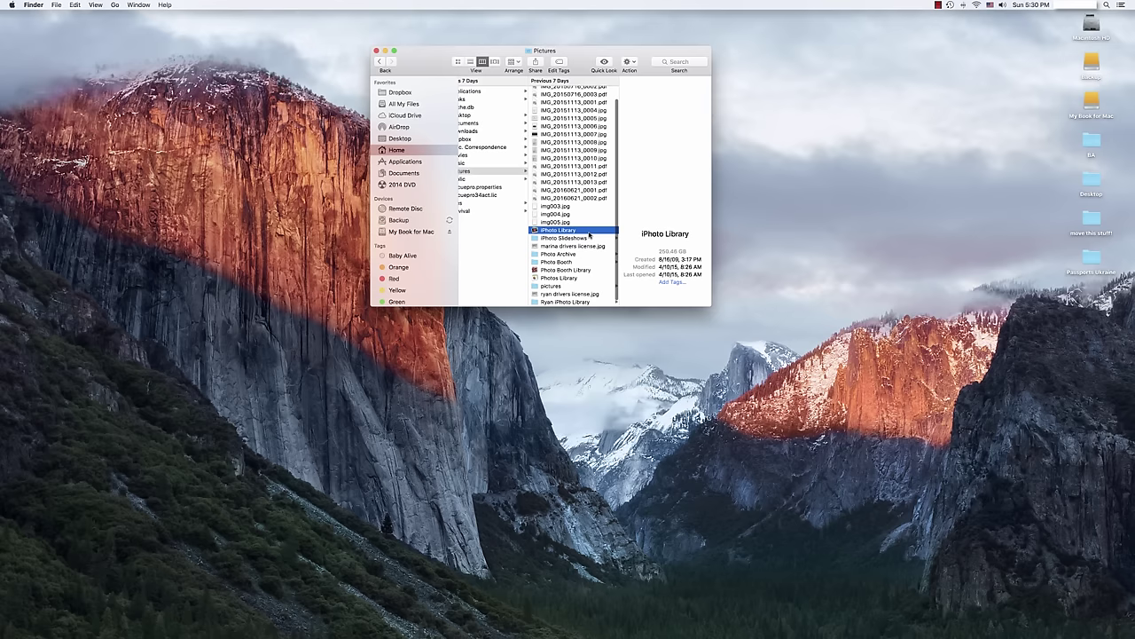
pyautogui.click(566, 280)
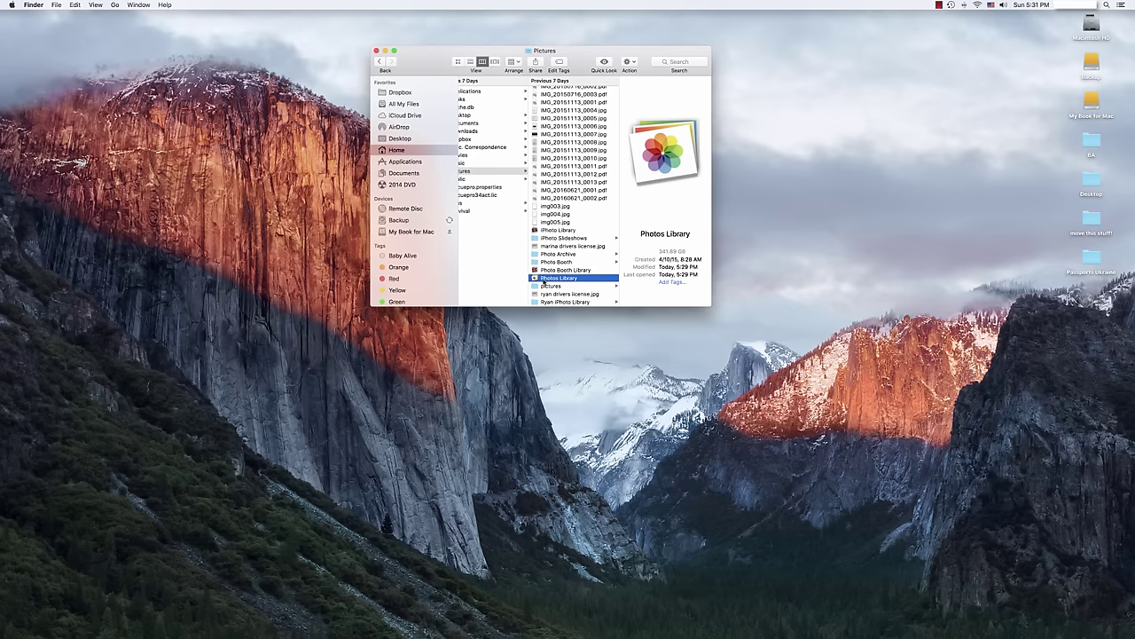
pyautogui.moveTo(539, 277); pyautogui.dragTo(1097, 610)
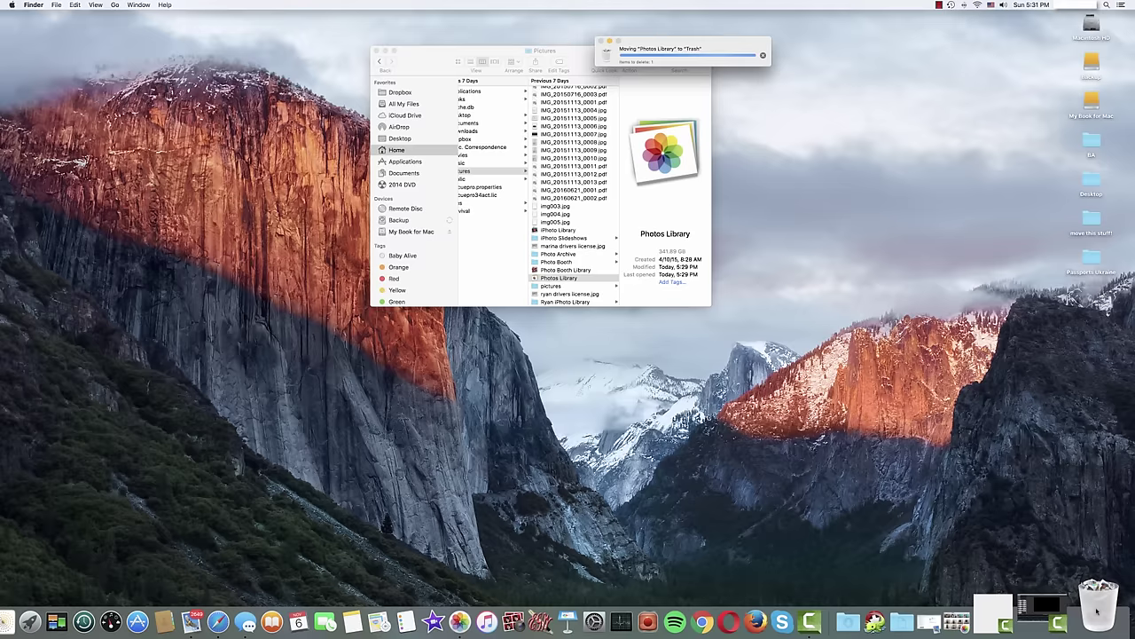
# Trash the 250.46 GB iPhoto Library from Pictures and move the window to see progress.
pyautogui.click(569, 230)
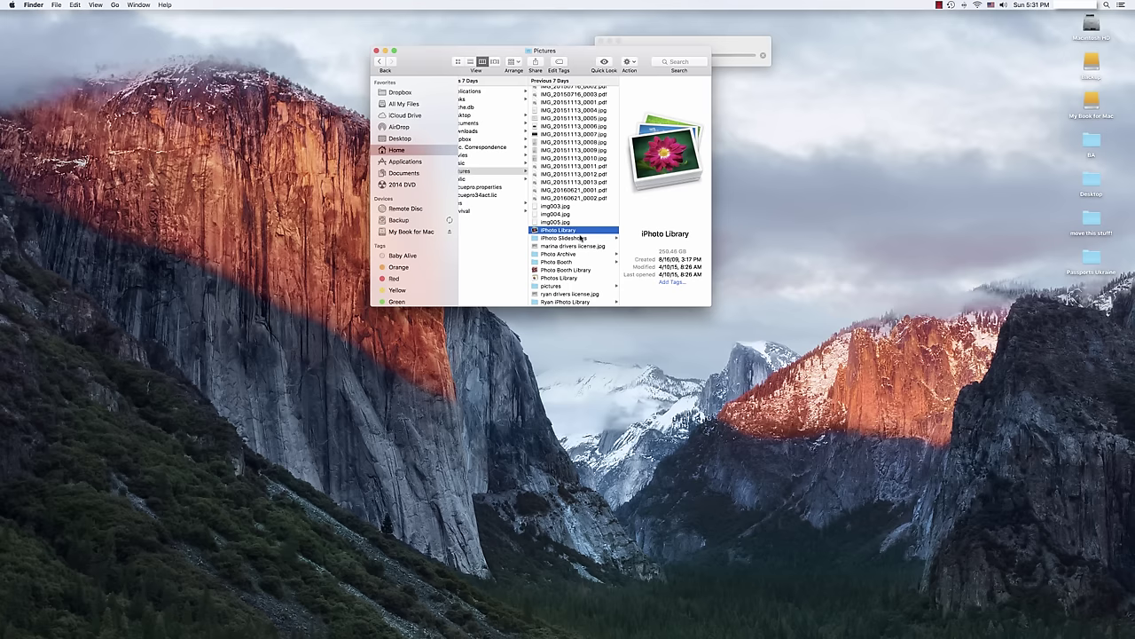
pyautogui.moveTo(534, 230); pyautogui.dragTo(1102, 614)
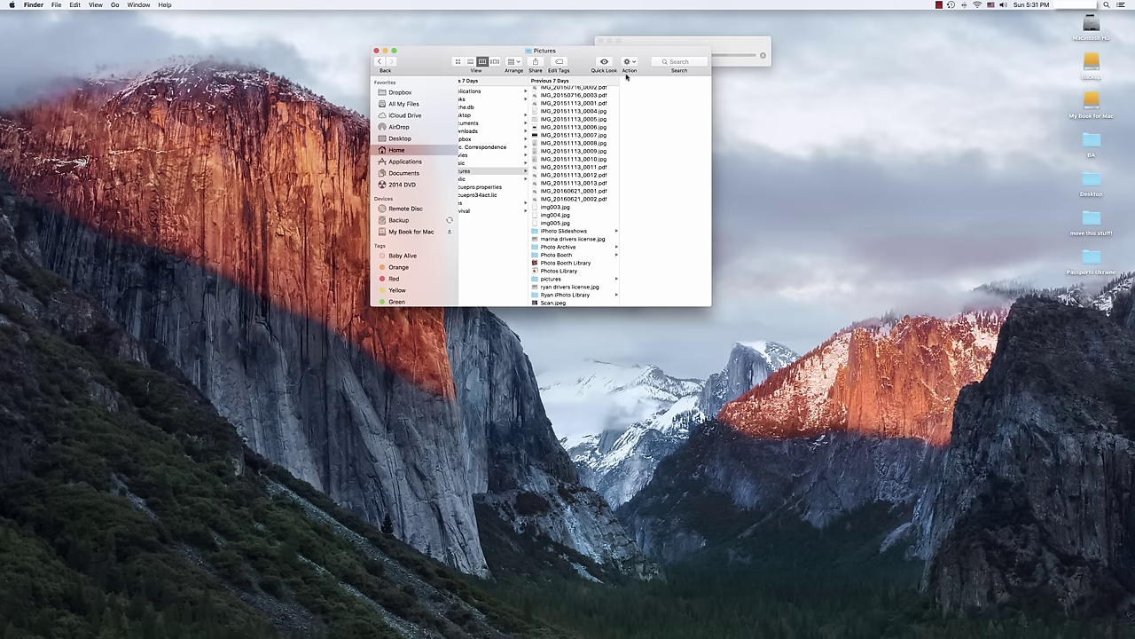
pyautogui.moveTo(650, 55); pyautogui.dragTo(638, 102)
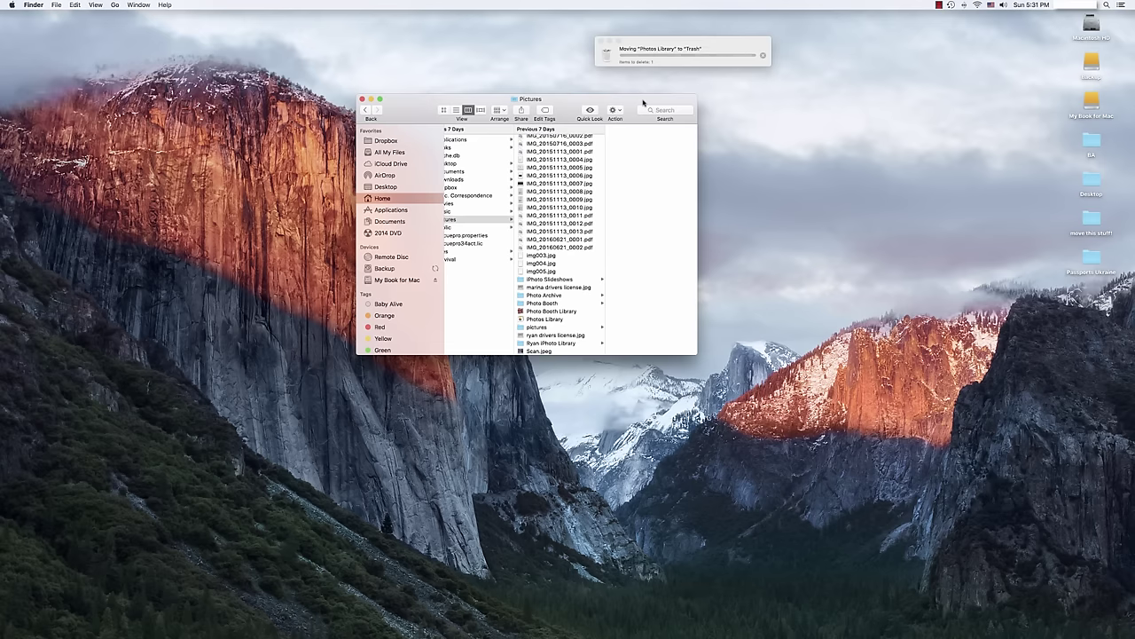
# Empty the Trash from the Dock Trash icon's menu.
pyautogui.moveTo(1047, 632)
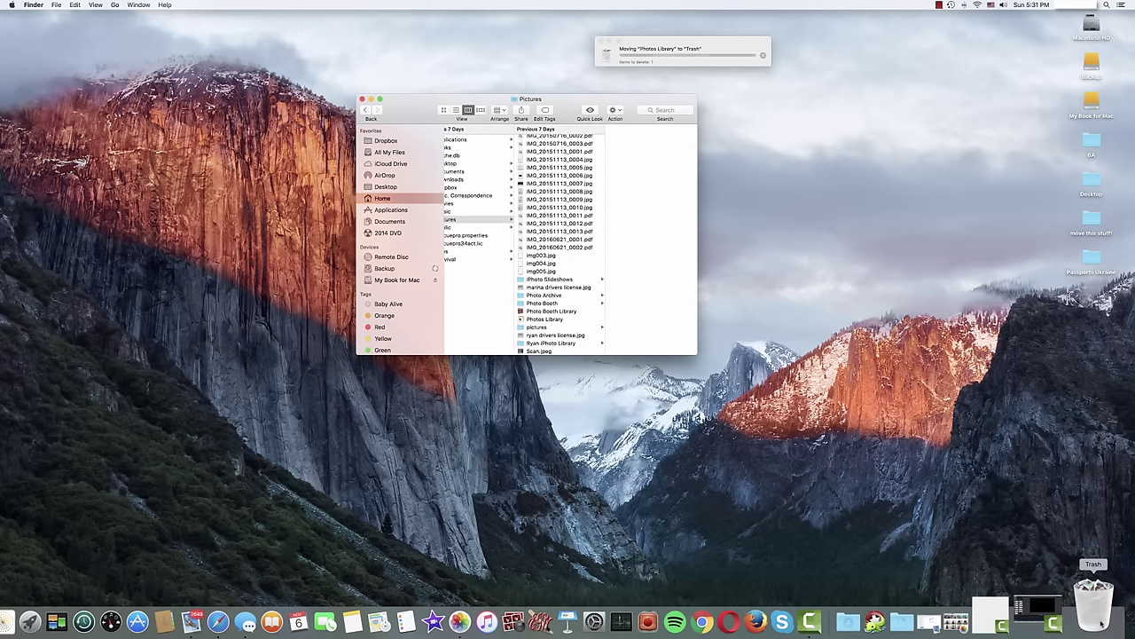
pyautogui.rightClick(1099, 619)
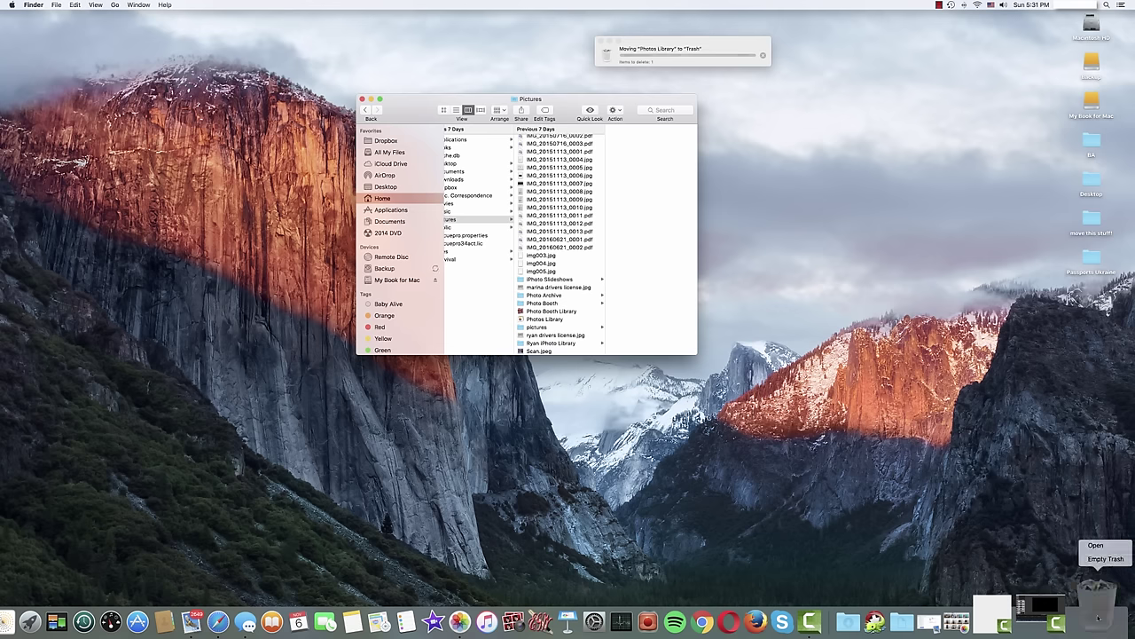
pyautogui.click(1100, 558)
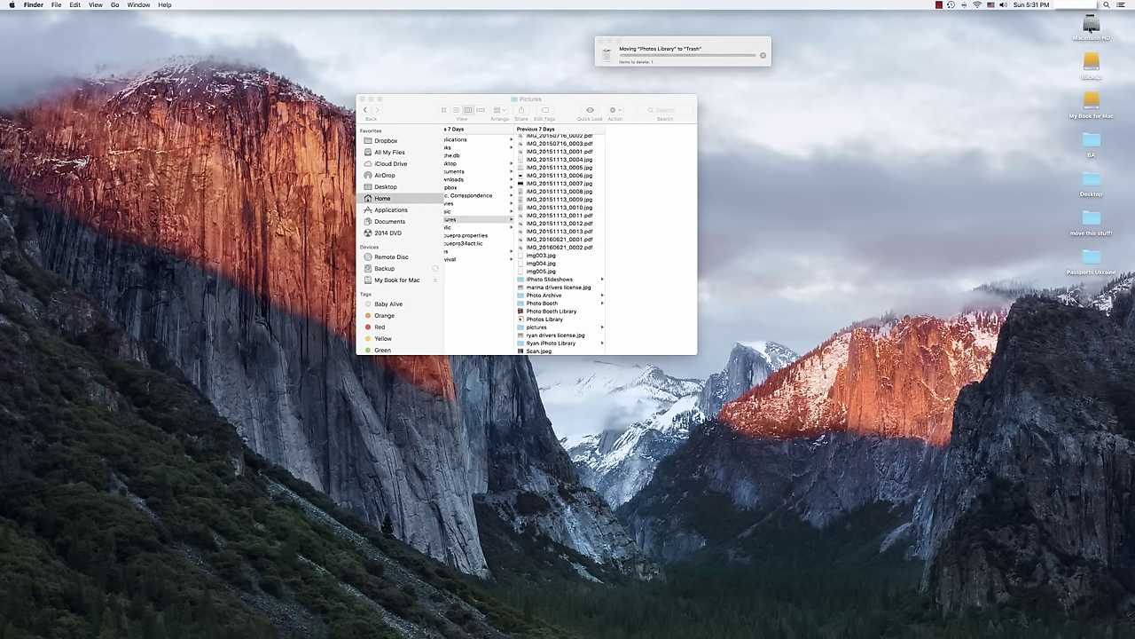
# Open the Macintosh HD Get Info window and place it beside the Pictures window to check available space.
pyautogui.rightClick(1091, 24)
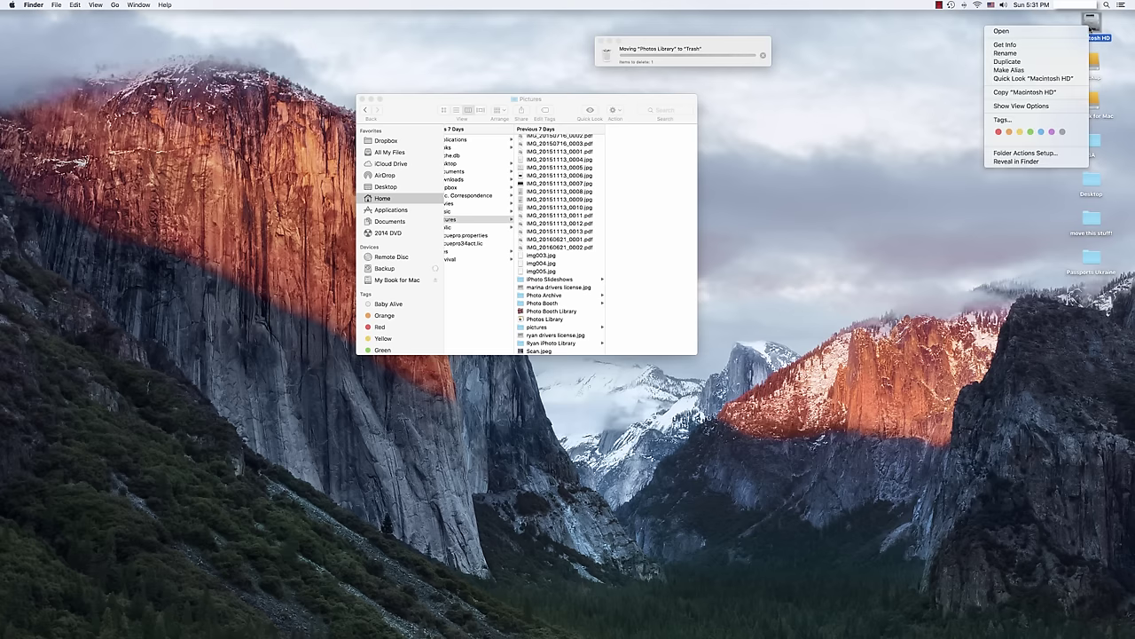
pyautogui.click(1074, 43)
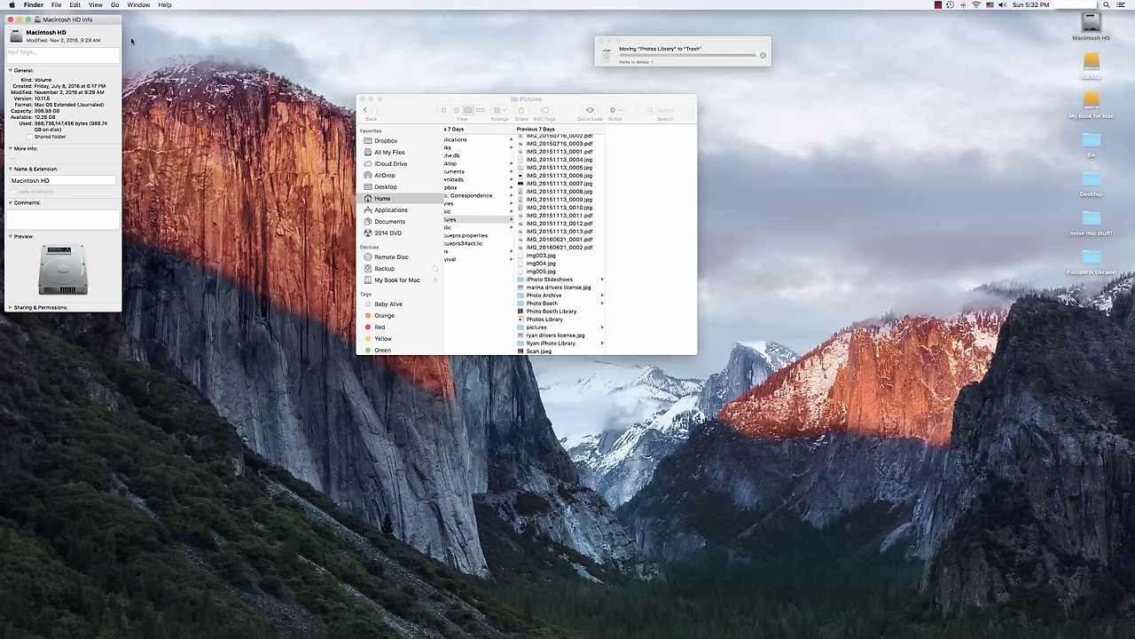
pyautogui.moveTo(63, 19); pyautogui.dragTo(614, 97)
pyautogui.moveTo(693, 95); pyautogui.dragTo(772, 82)
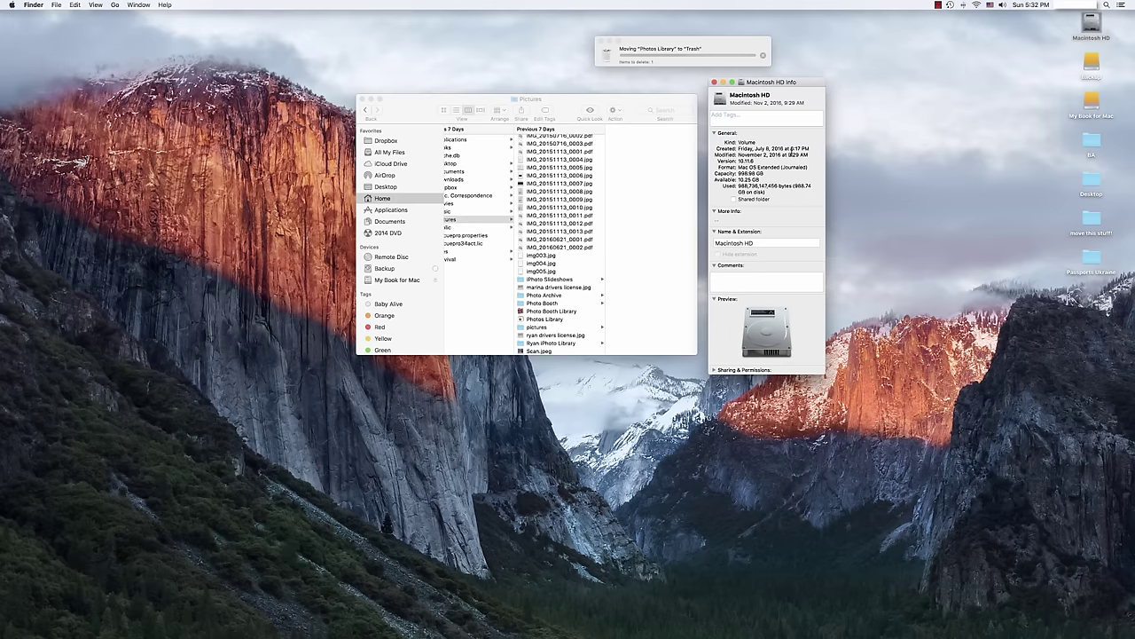